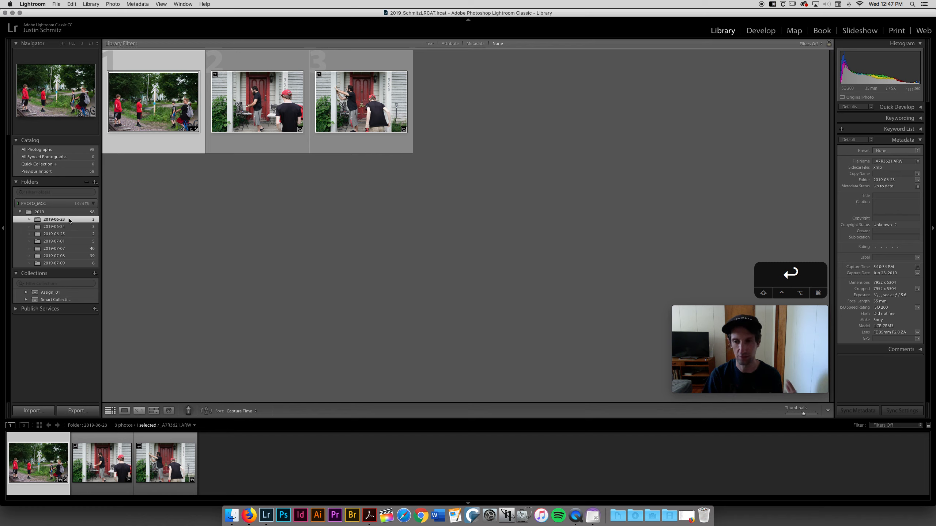
Show all photographs in the catalog and enlarge the selected 2019-07-07 group photo in Loupe view
click(70, 249)
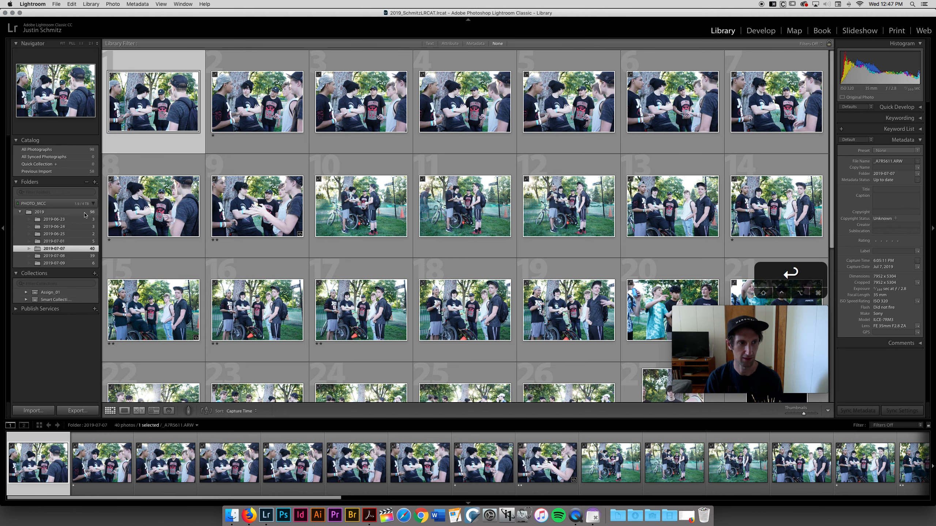
click(85, 150)
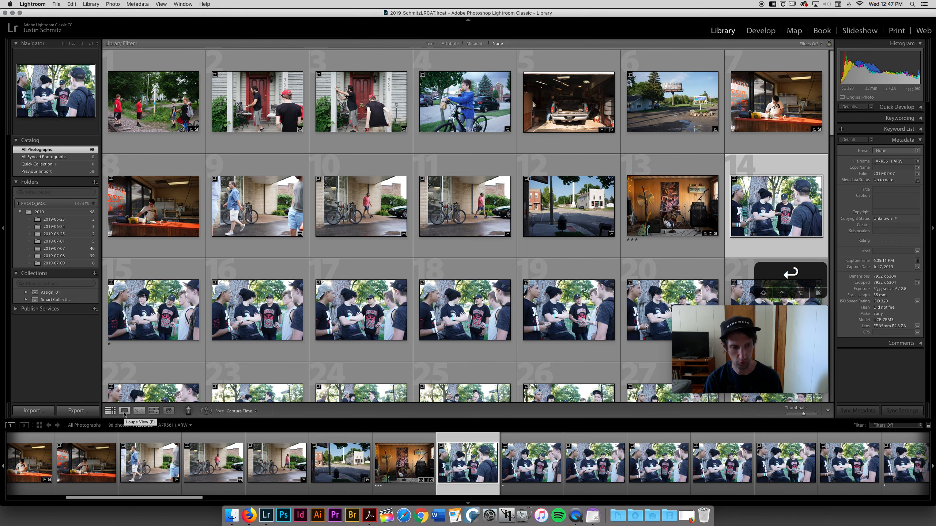
key(e)
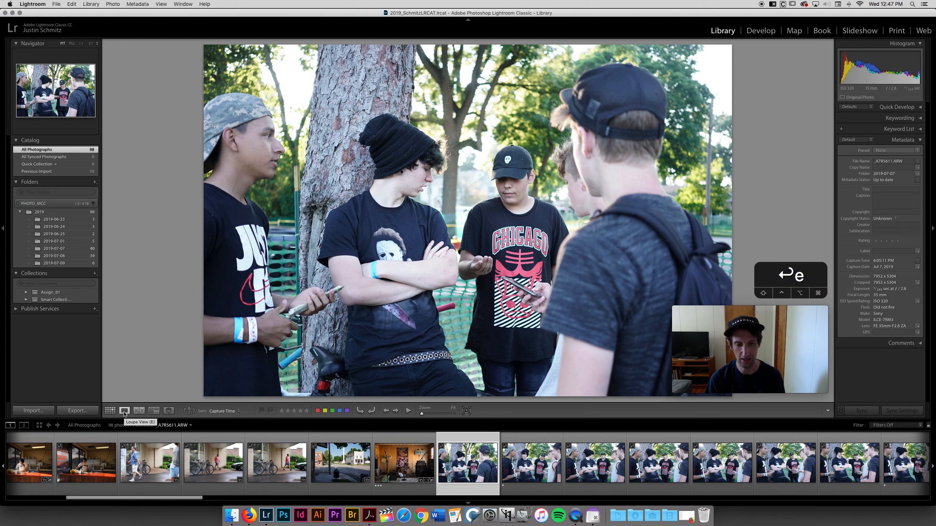
Review the close-up group shots by the tree one after another in Loupe view
key(Left)
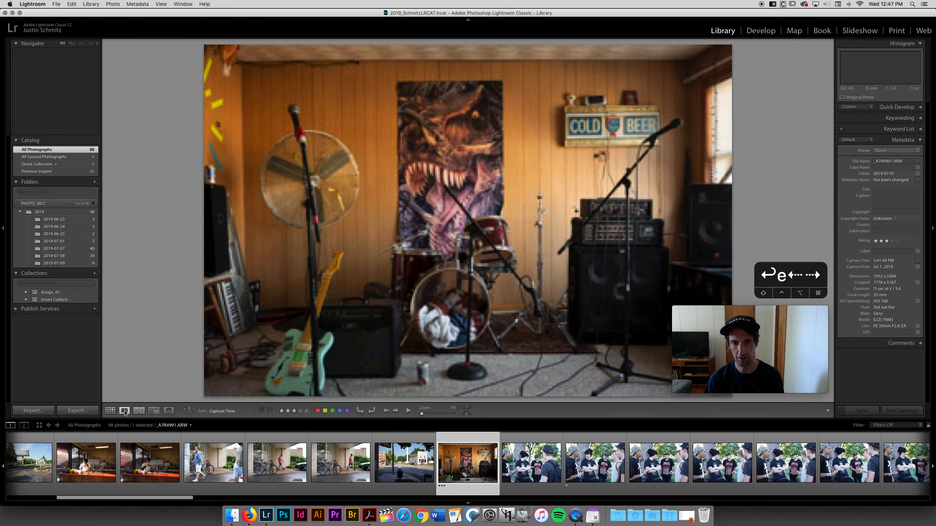
key(Right)
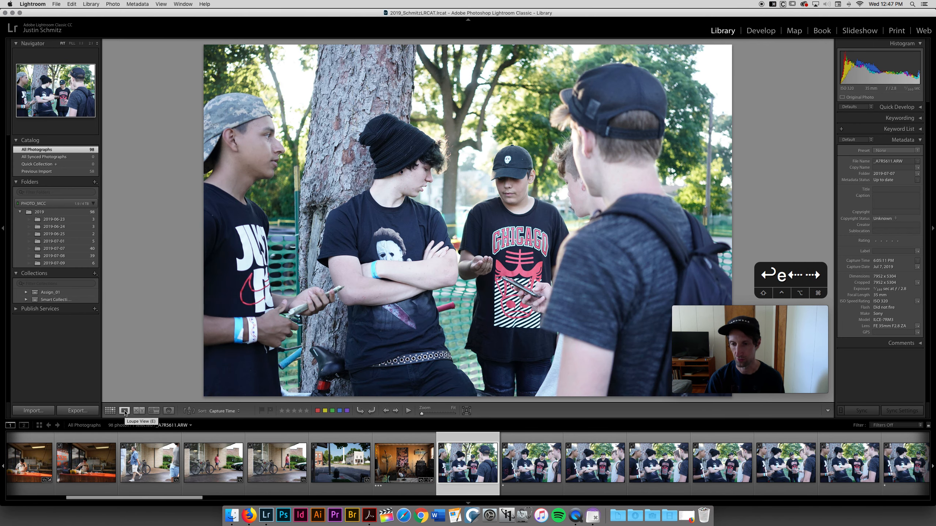
key(Right)
key(Right)
key(Right)
key(Right)
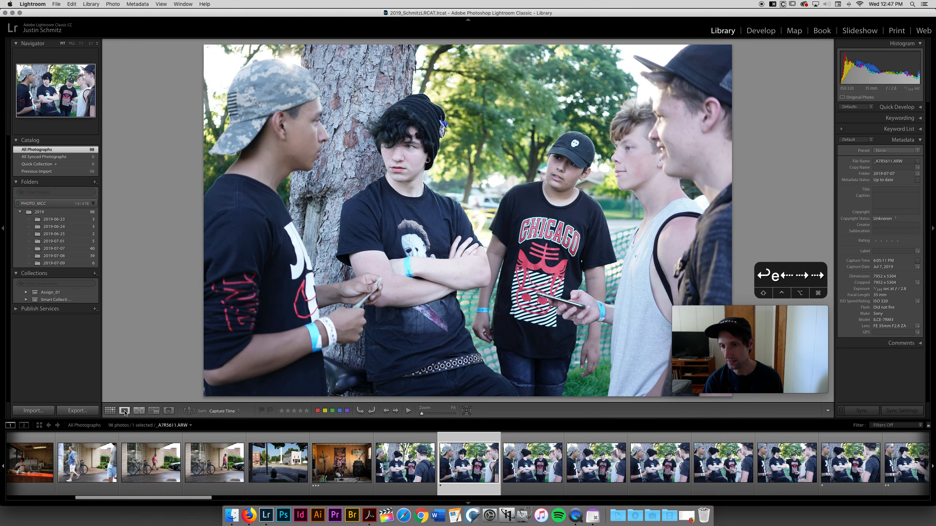
key(Right)
key(Right)
key(Right)
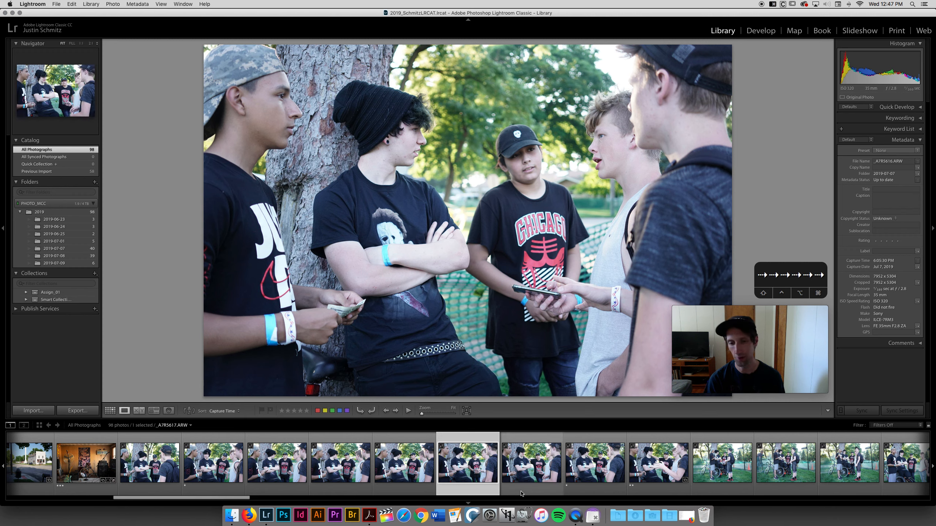
Find the wide group photo _A7R5622.ARW beside the street sign and rate it one star
click(719, 468)
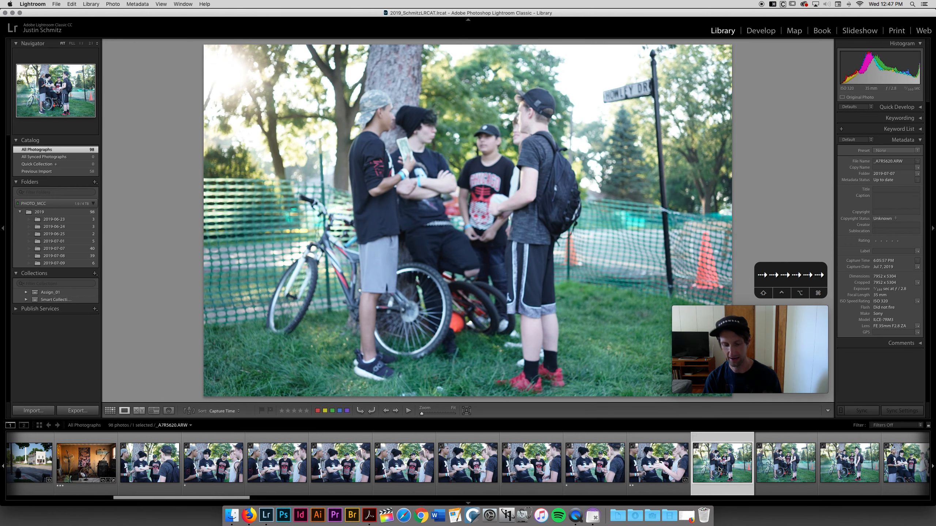
key(Right)
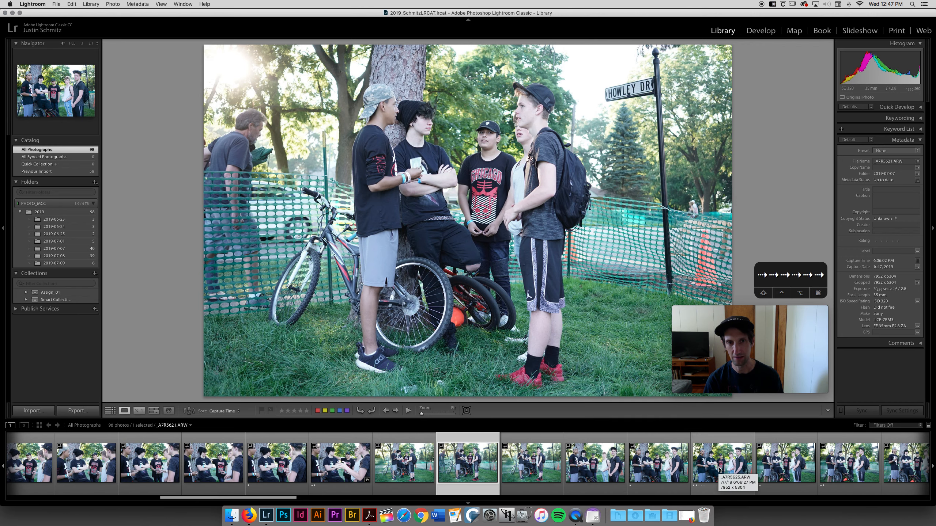
key(Right)
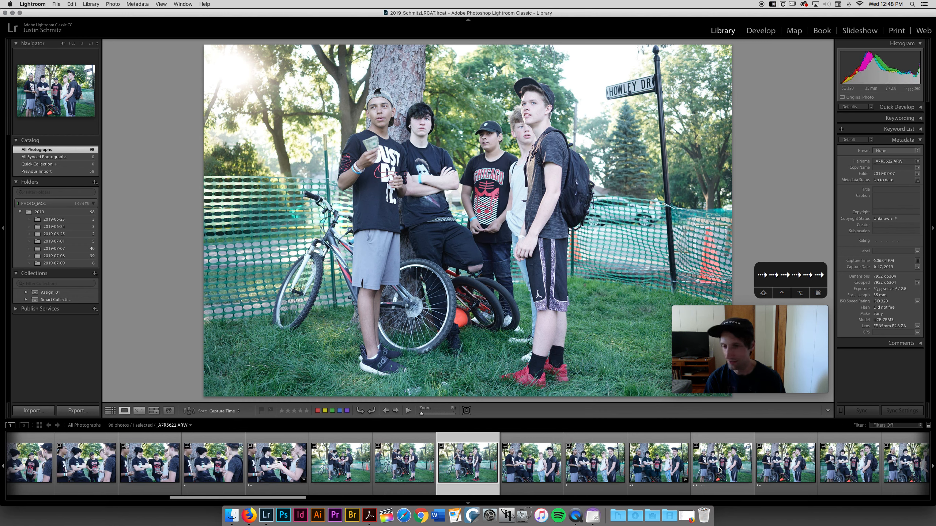
key(1)
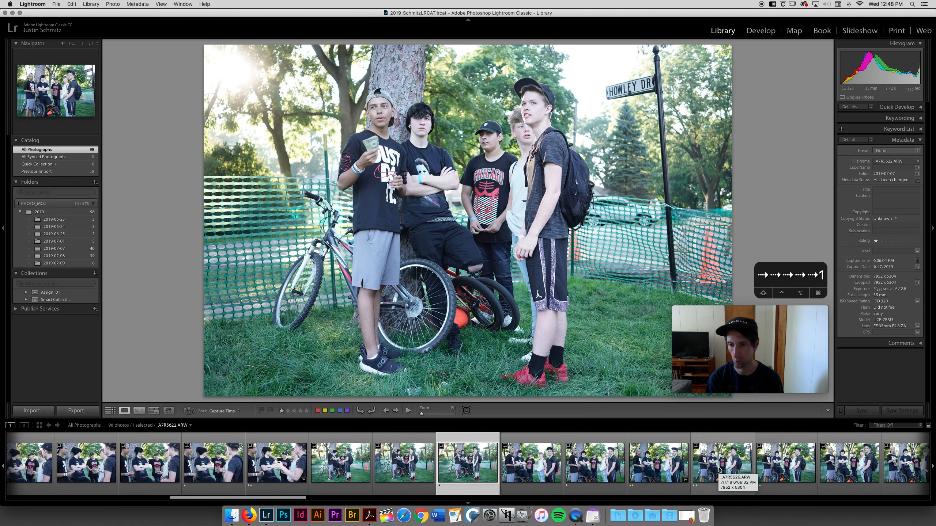
Rate the group portrait _A7R5625.ARW two stars and inspect its sharpness on a face at 1:1
key(Right)
key(Right)
key(Right)
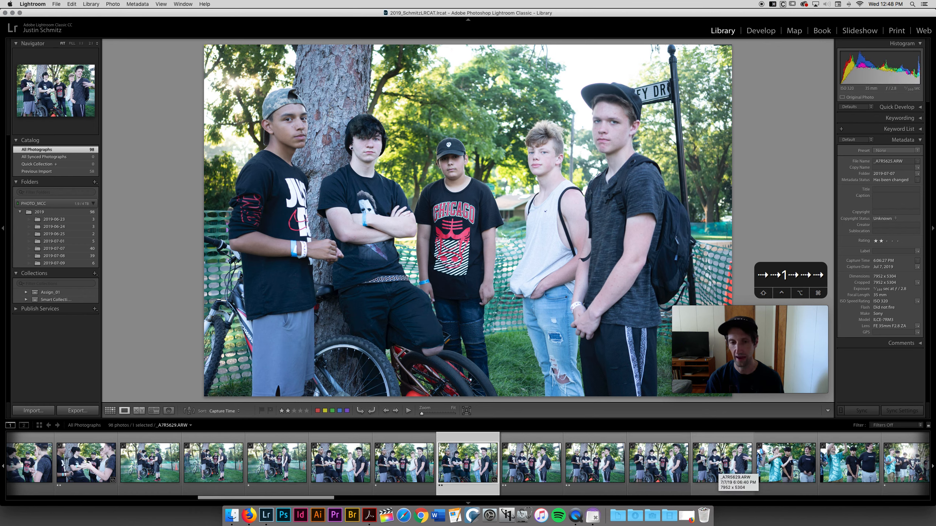
key(2)
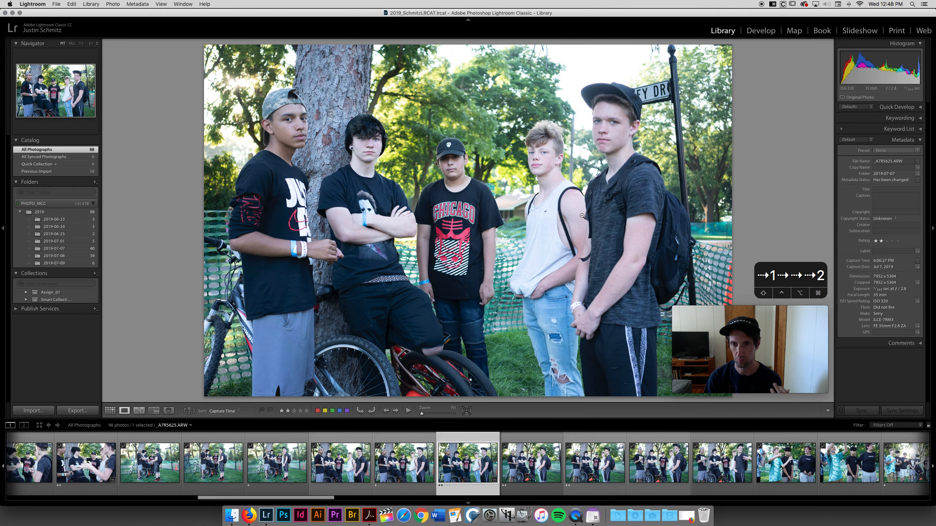
click(370, 145)
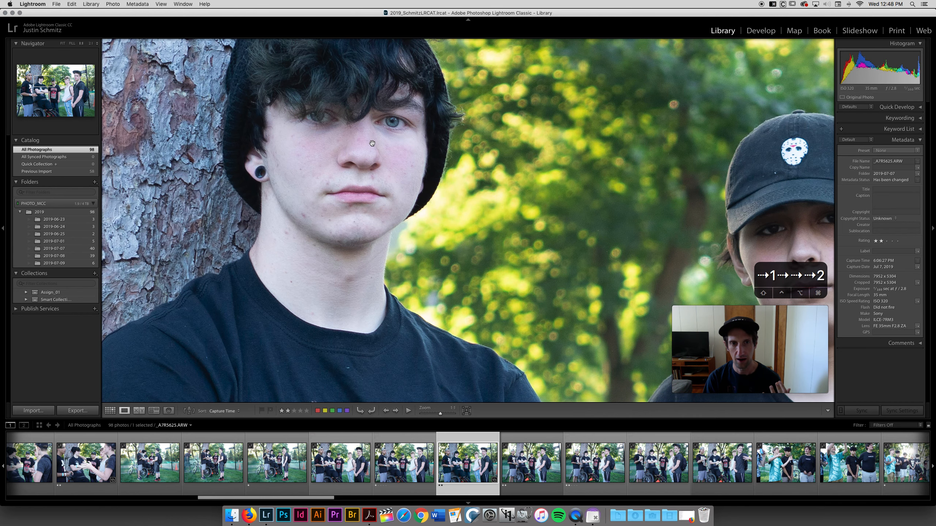
click(372, 143)
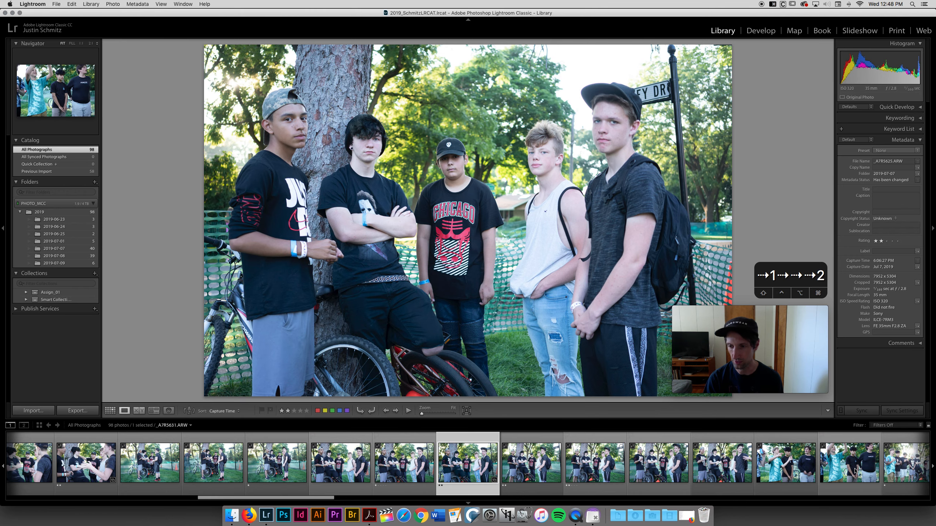
Display the vertical photo _A7R5657.ARW, just before the fireworks shots, in Loupe view
scroll(855, 464, down, 5)
scroll(854, 469, down, 5)
click(658, 464)
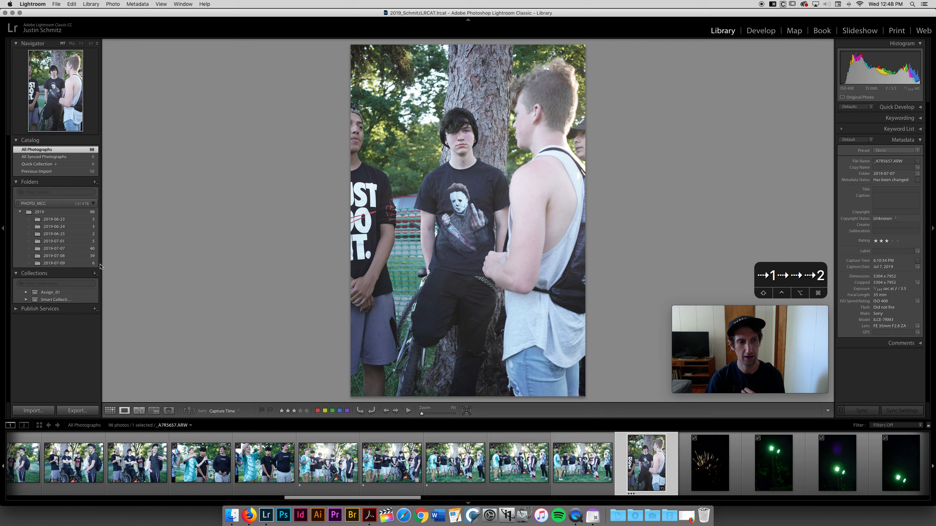
Create a collection set named Assign01 and expand it
click(94, 273)
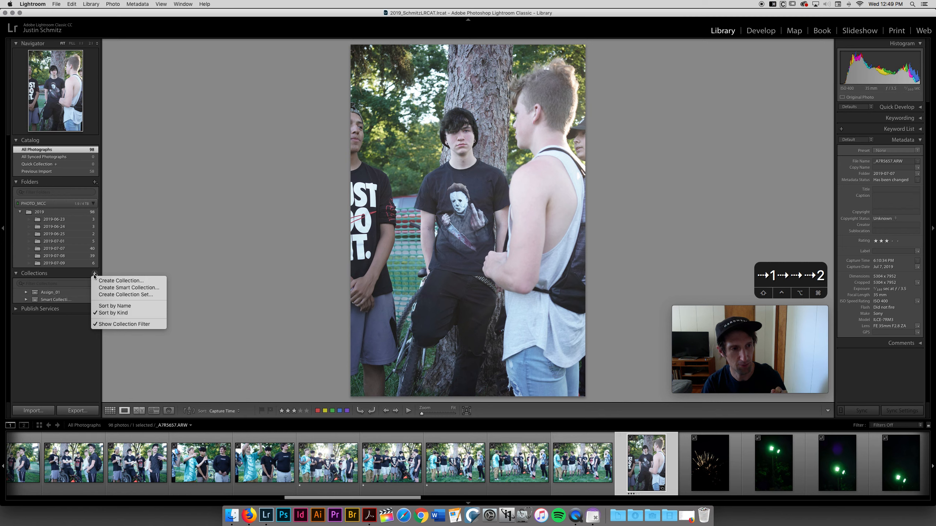
click(103, 294)
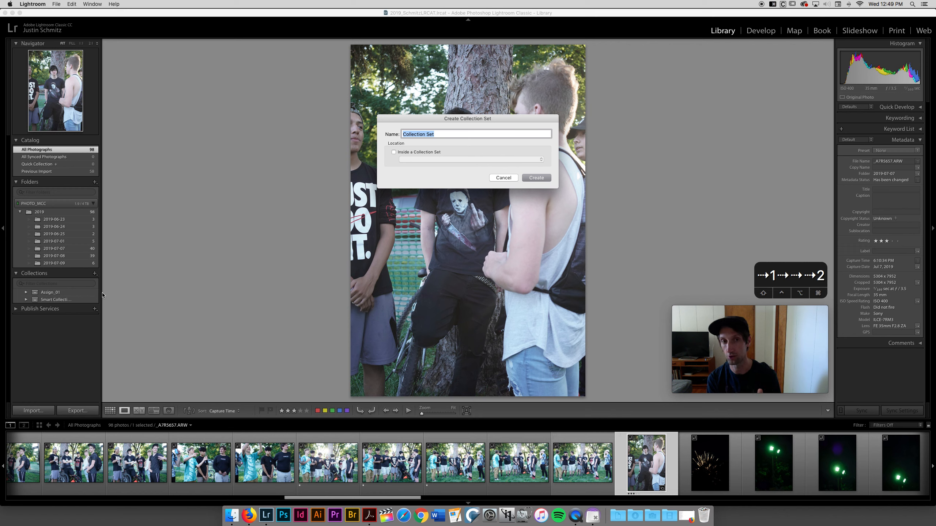
text(Assign01)
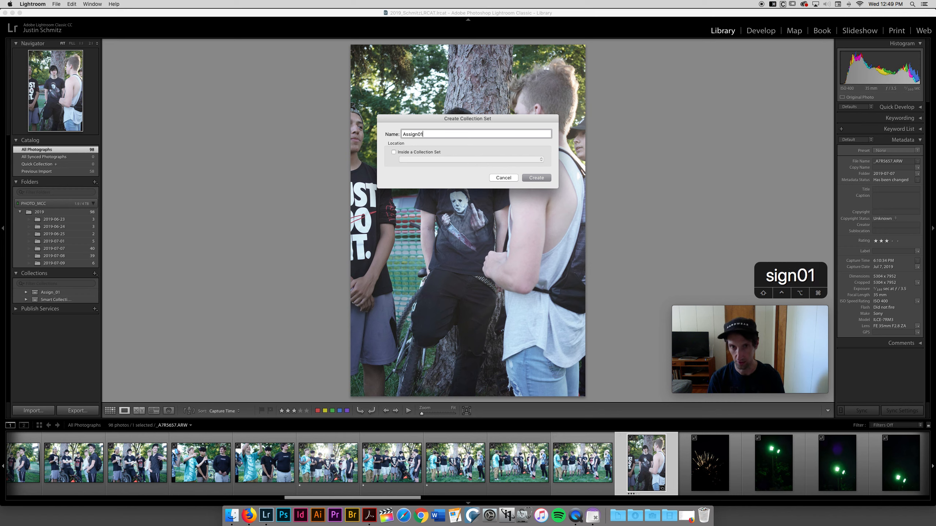
key(Return)
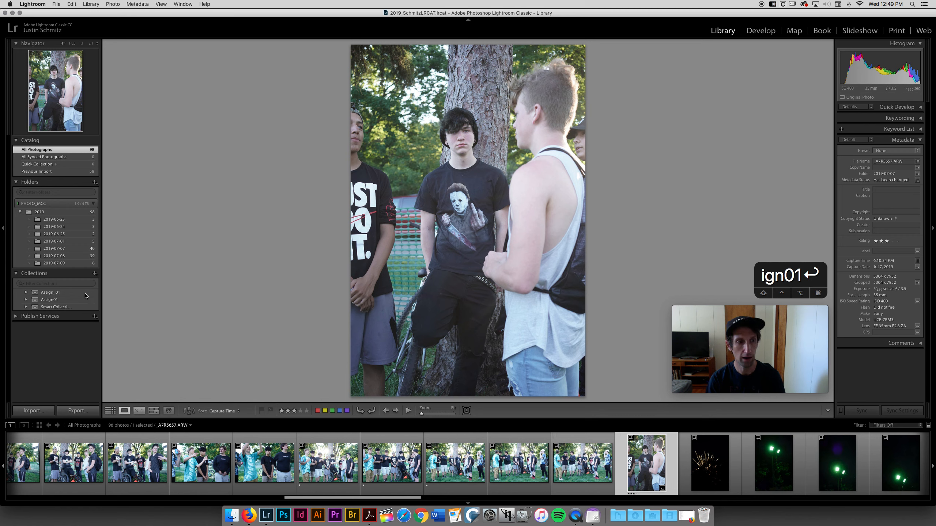
click(27, 300)
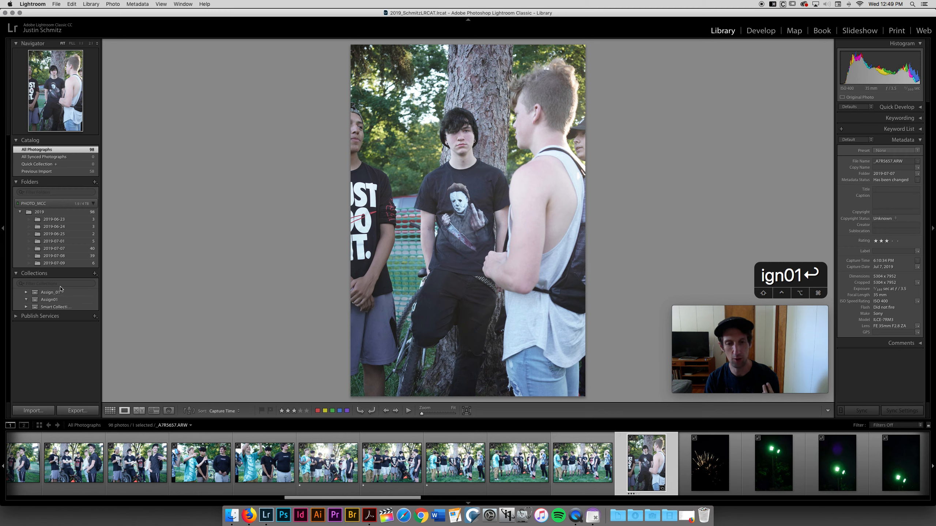
Create a collection named LakesideFest19 outside any collection set, including the selected vertical photo
click(95, 274)
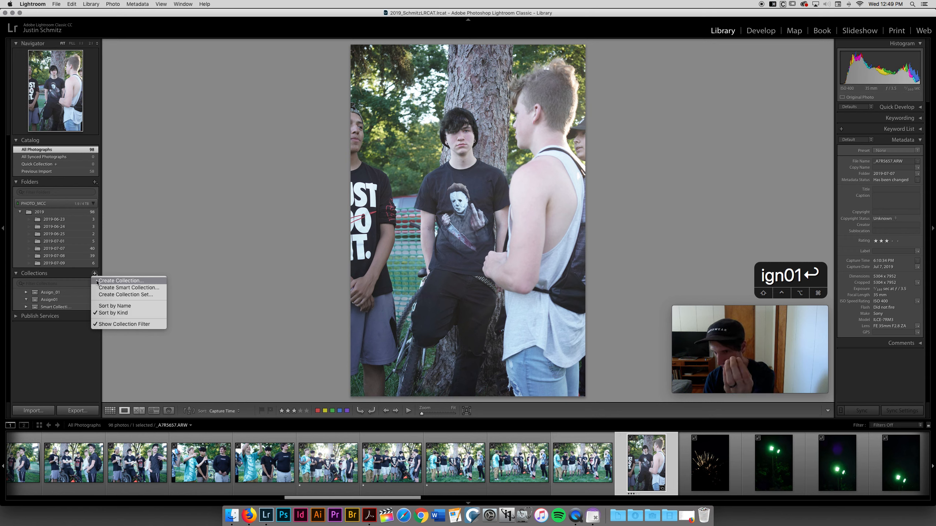
click(97, 282)
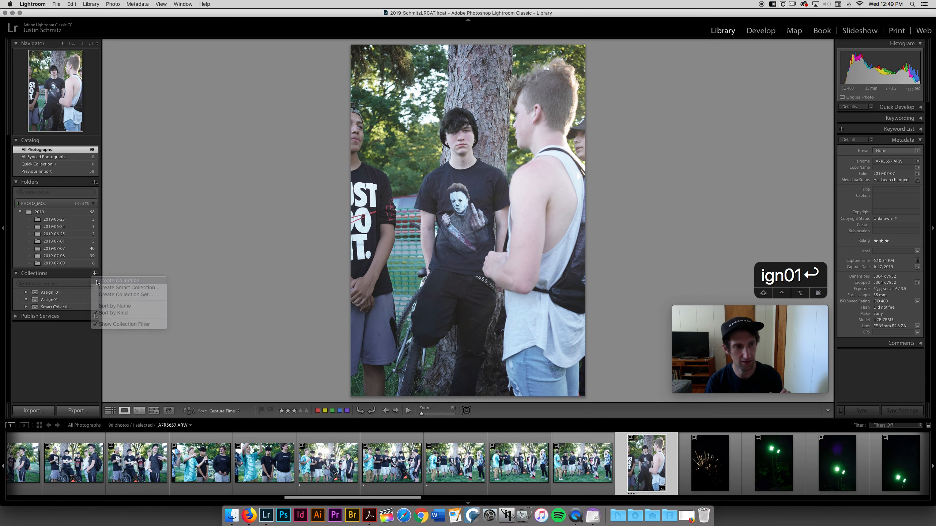
text(Laks)
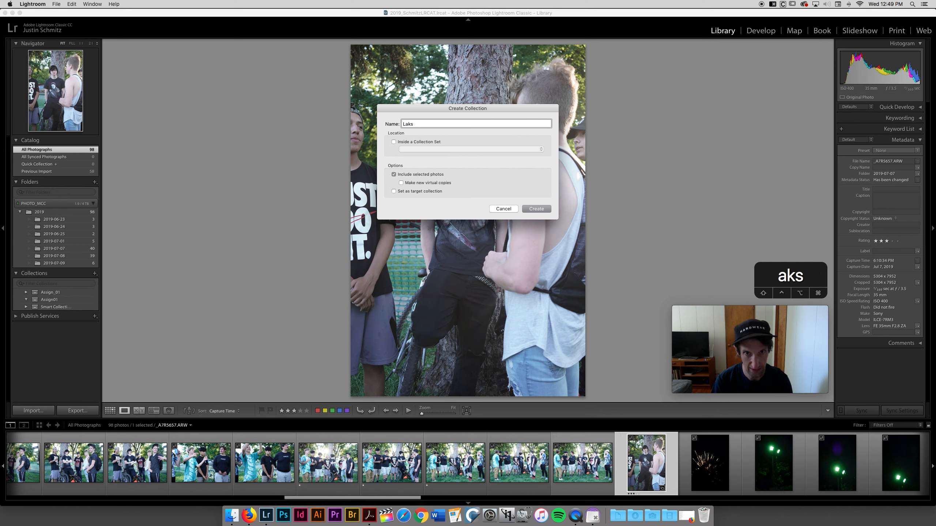
key(BackSpace)
text(eside)
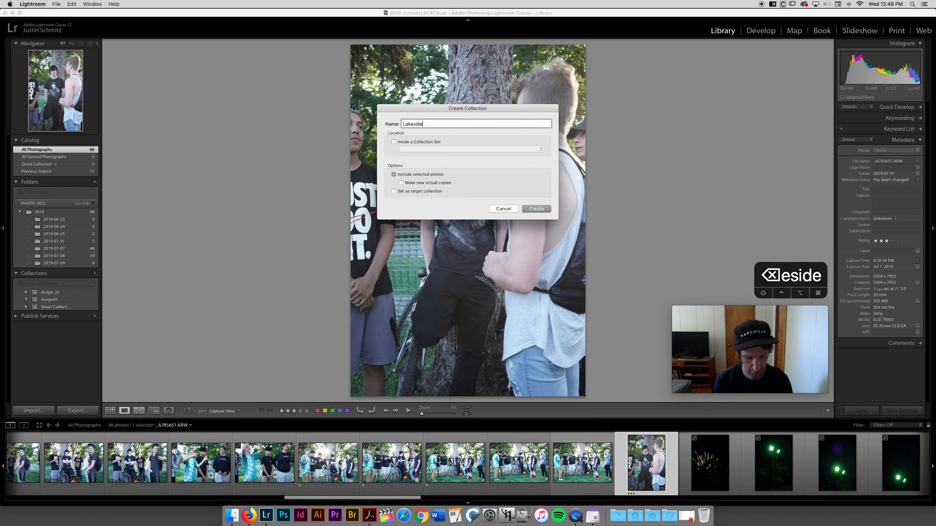
text(Fest19)
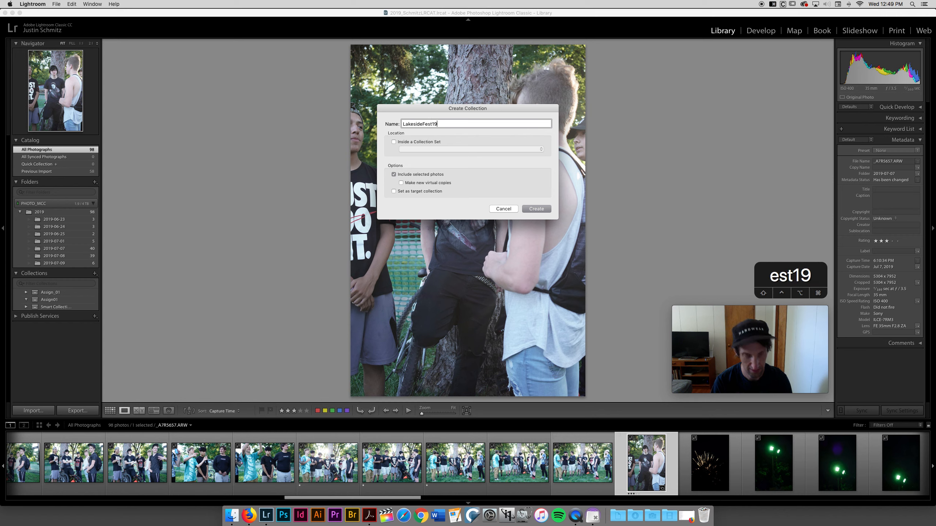
key(Return)
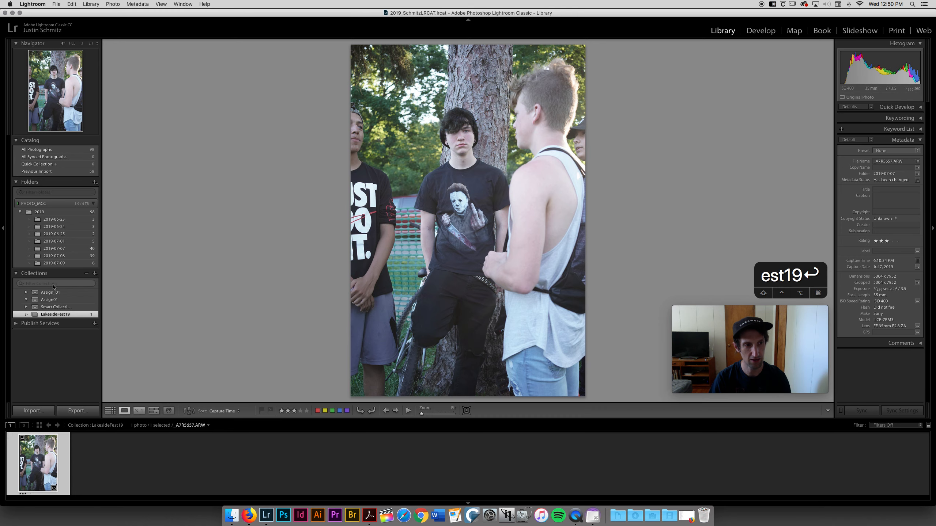
Return to all photographs in Grid view and add one of the wide group photos to the LakesideFest19 collection
click(77, 149)
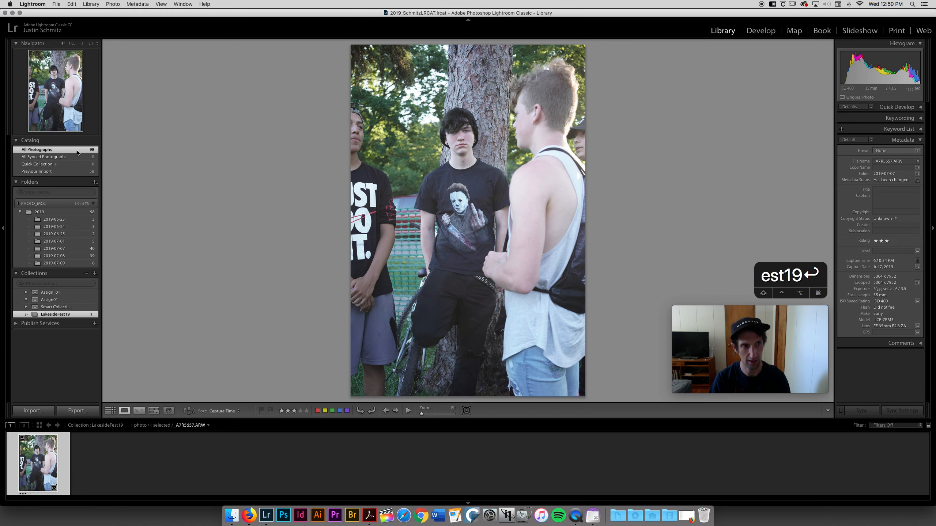
key(g)
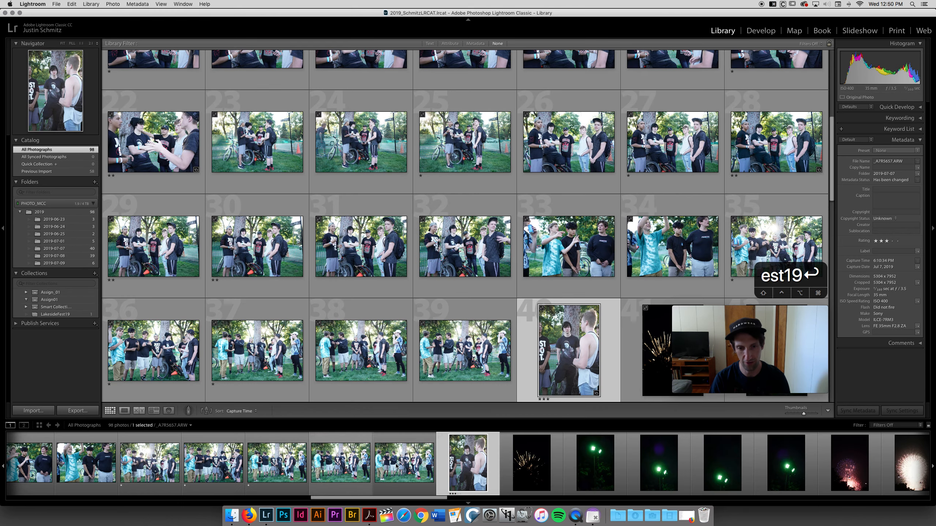
scroll(413, 476, up, 4)
scroll(413, 466, up, 5)
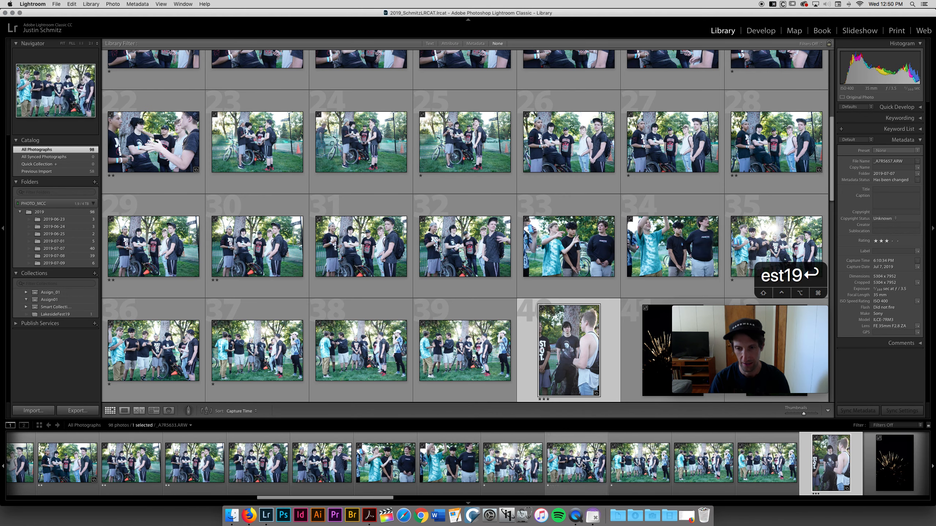
drag(594, 470, 55, 314)
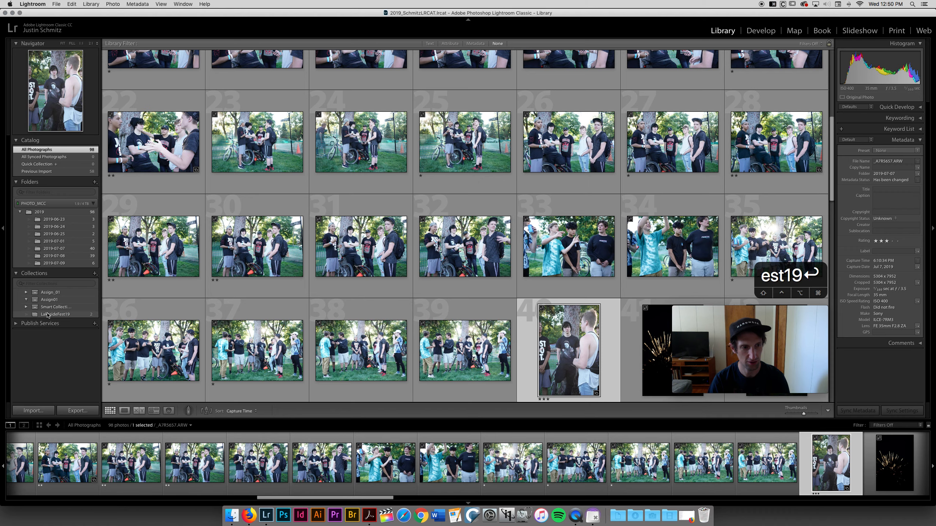
Create an empty collection named Pizza inside the Assign_01 collection set, without including the selected photo
scroll(278, 476, up, 2)
scroll(279, 477, up, 10)
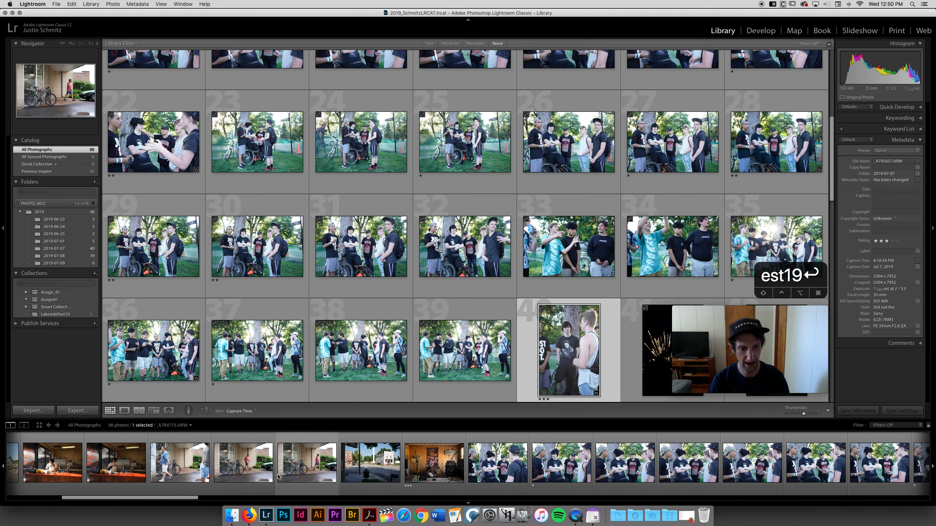
scroll(278, 477, up, 8)
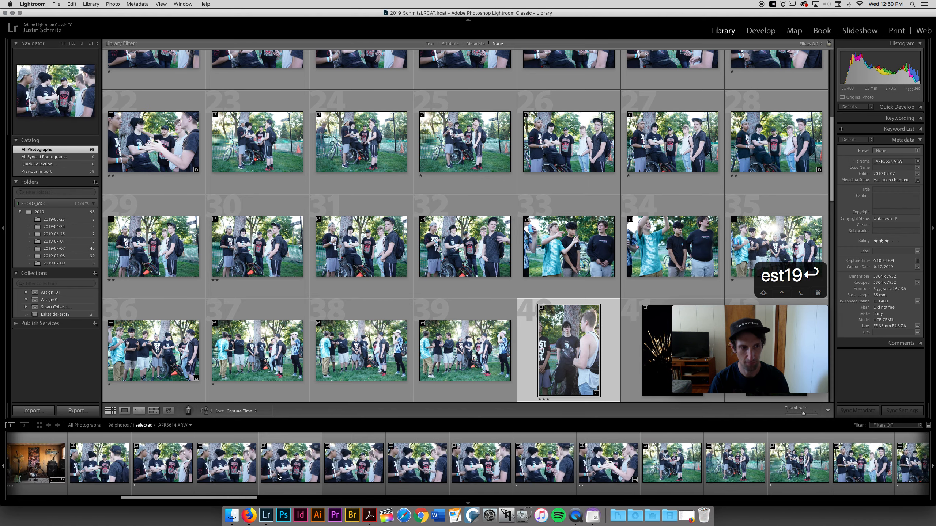
scroll(278, 477, up, 8)
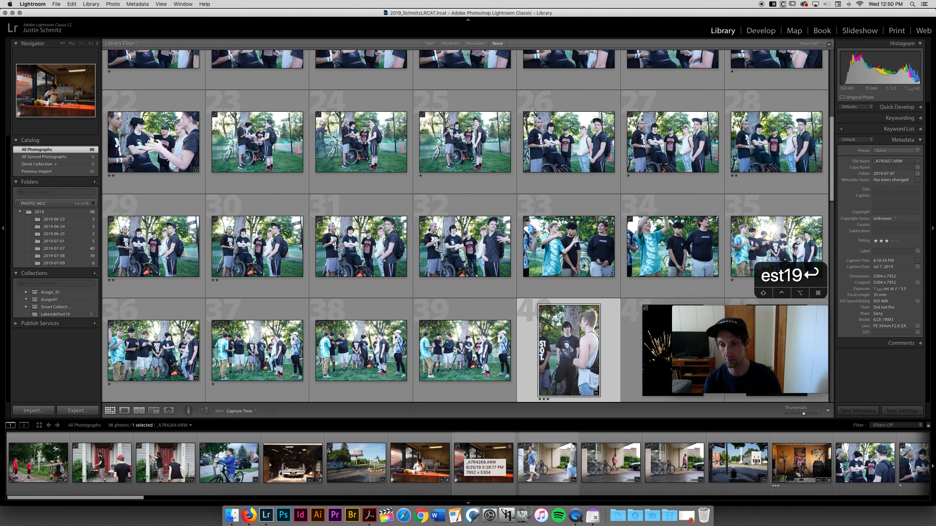
click(94, 274)
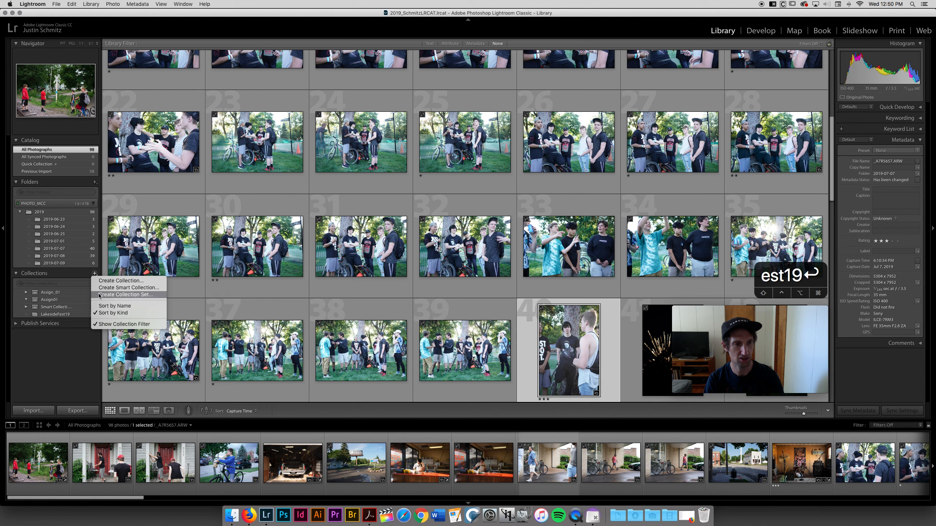
click(98, 282)
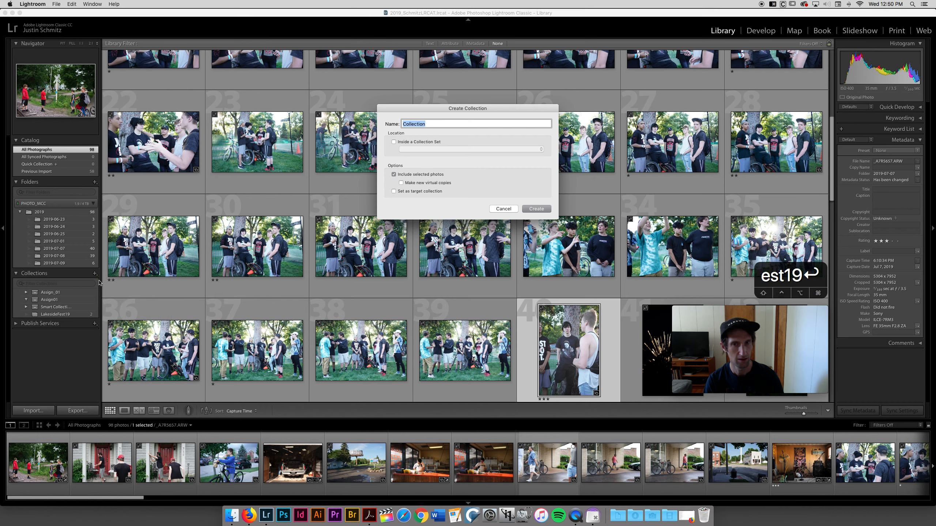
click(393, 141)
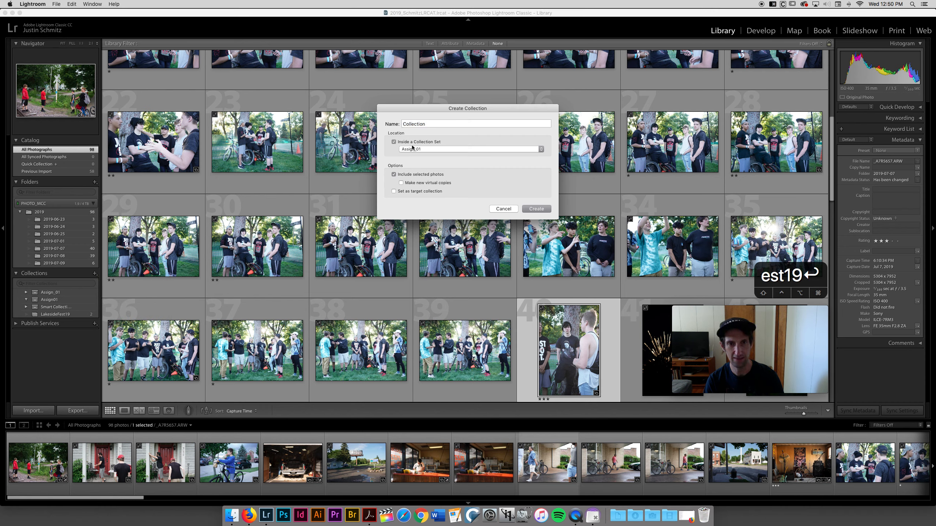
click(406, 176)
double_click(430, 124)
text(Pizza)
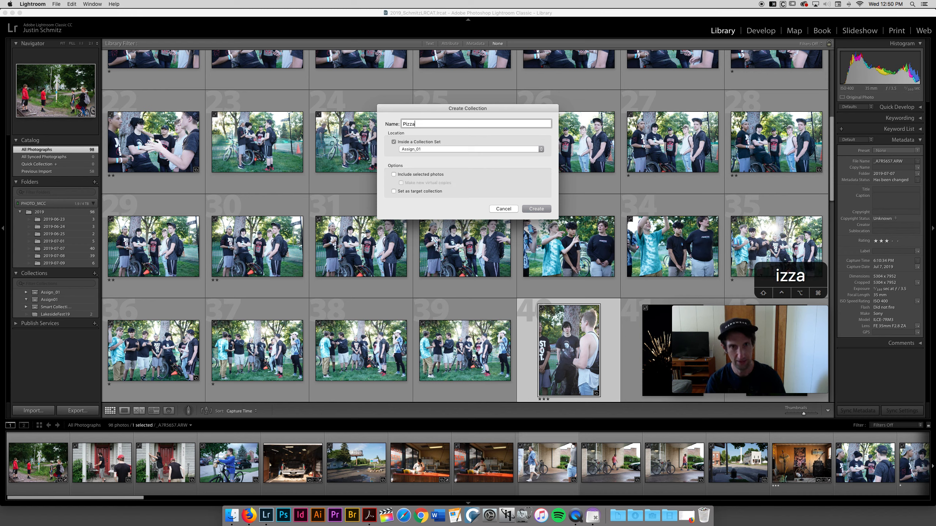
key(Return)
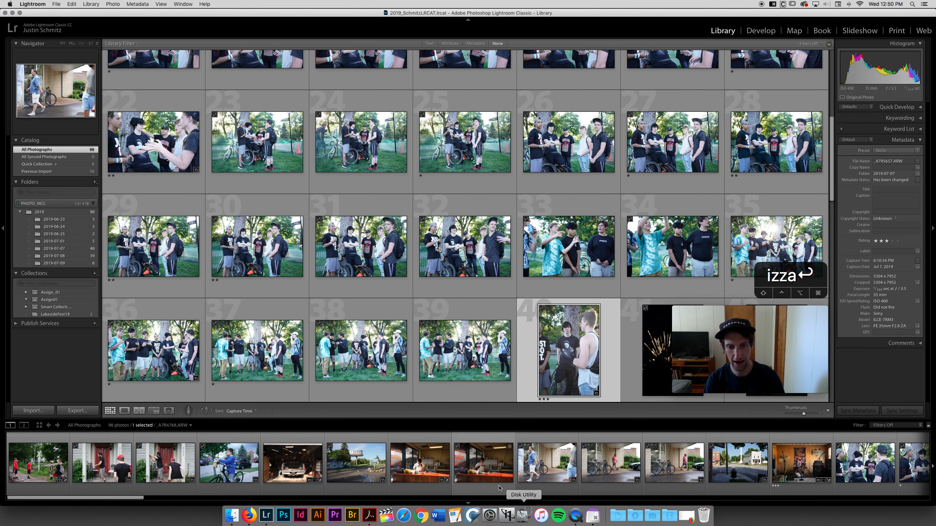
Display the first pizza shop counter photo, _A7R4263.ARW, in Loupe view and add it to the Pizza collection
click(431, 461)
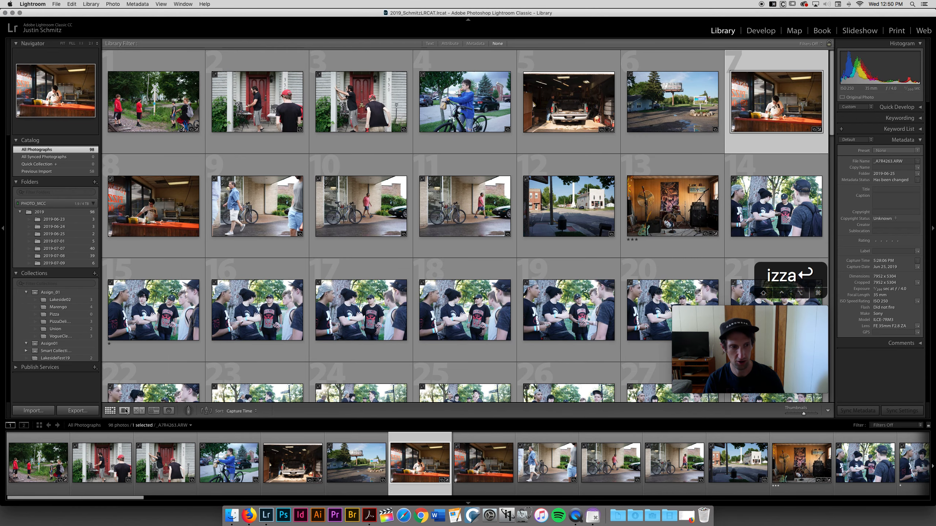
click(124, 410)
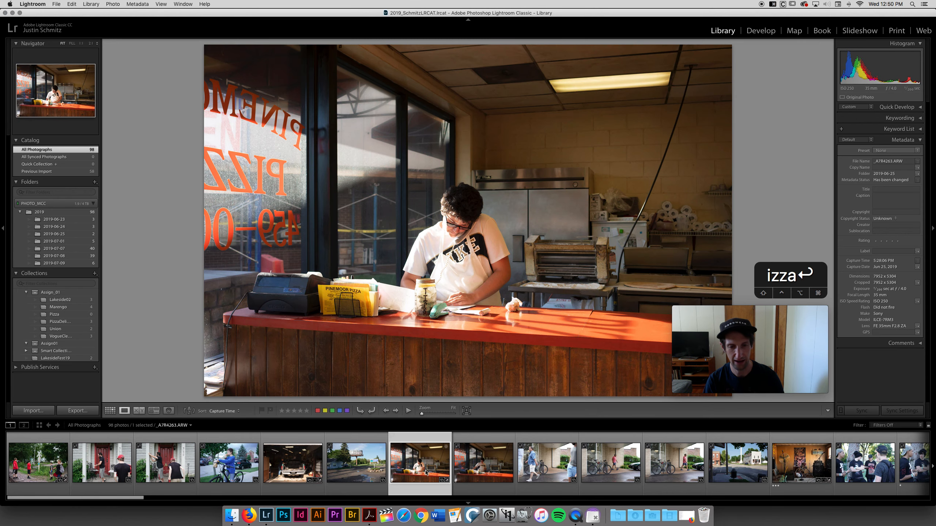
drag(426, 472, 88, 361)
drag(431, 463, 78, 315)
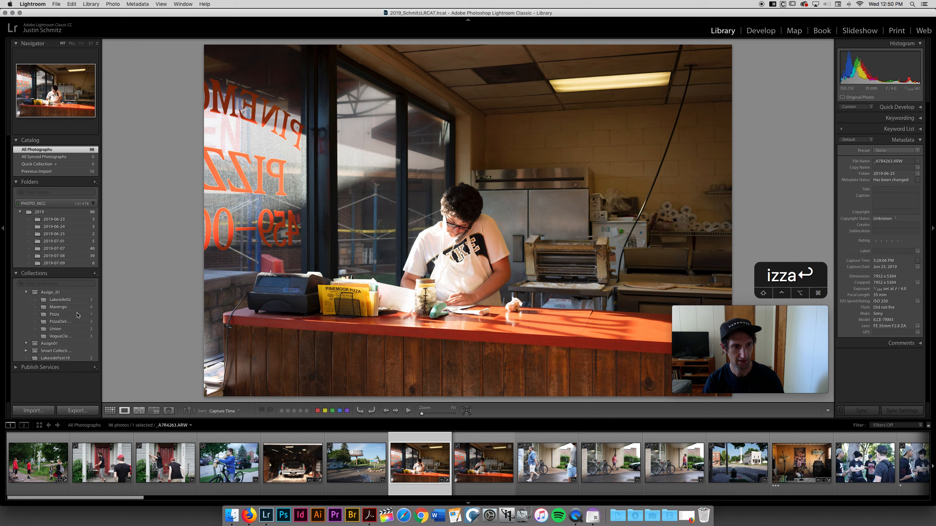
Move the Pizza collection out of Assign_01 and the LakesideFest19 collection into the Assign01 collection set
click(26, 292)
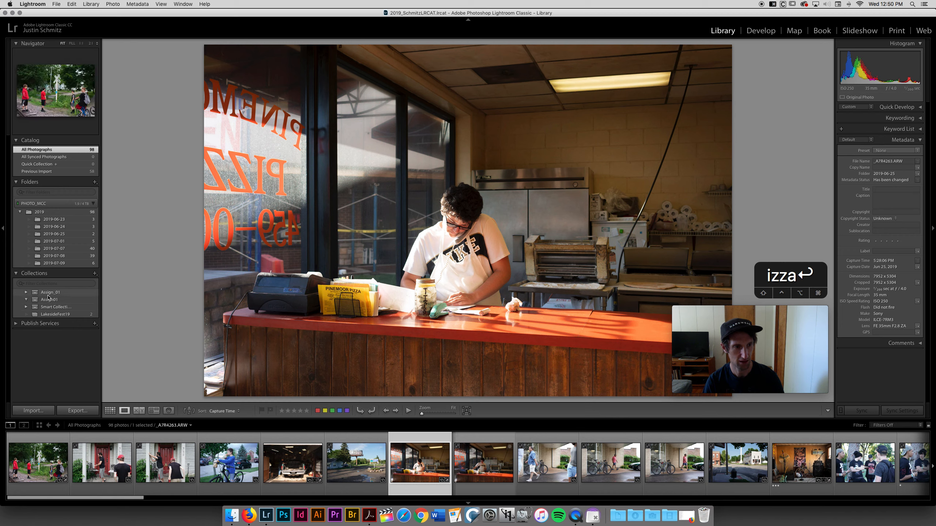
click(26, 292)
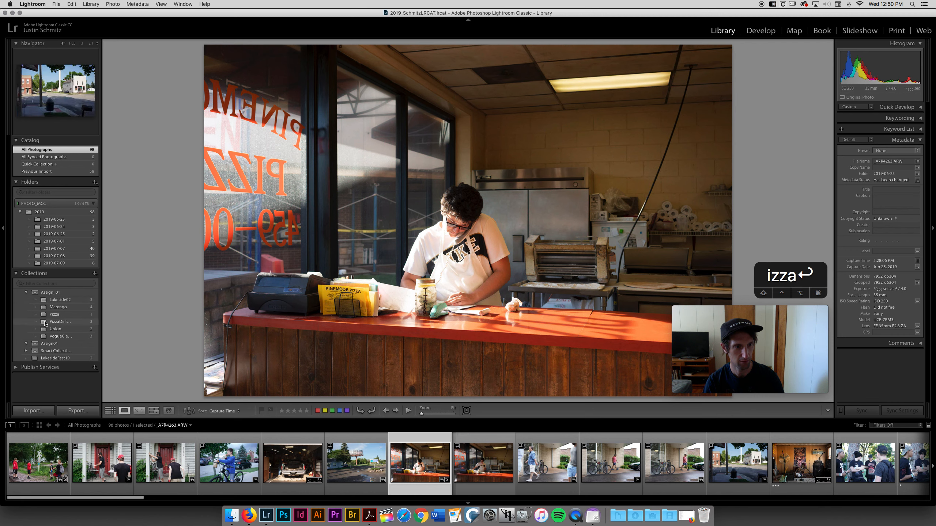
drag(44, 314, 43, 344)
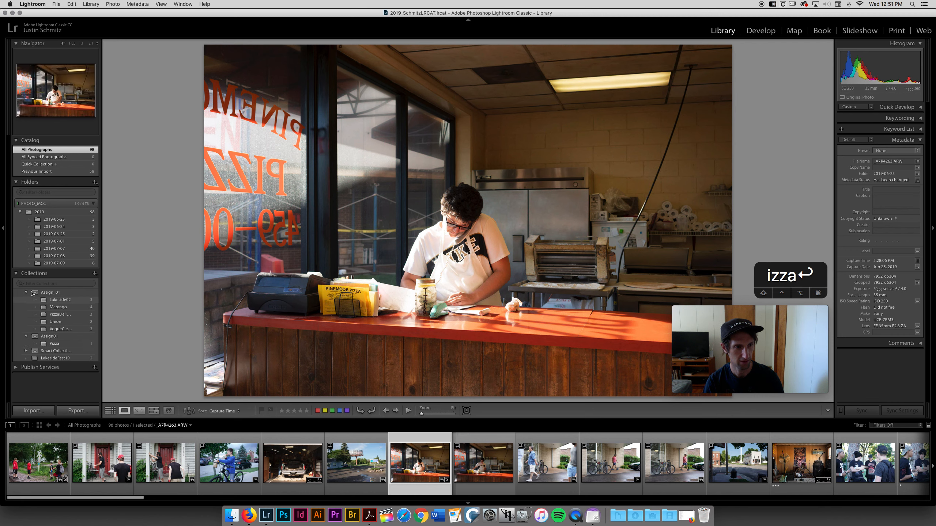
click(26, 292)
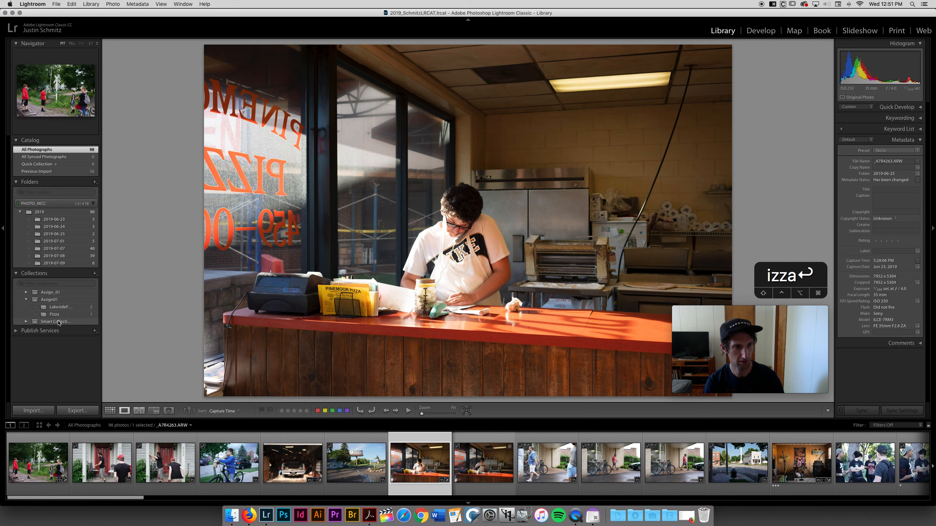
drag(56, 321, 51, 300)
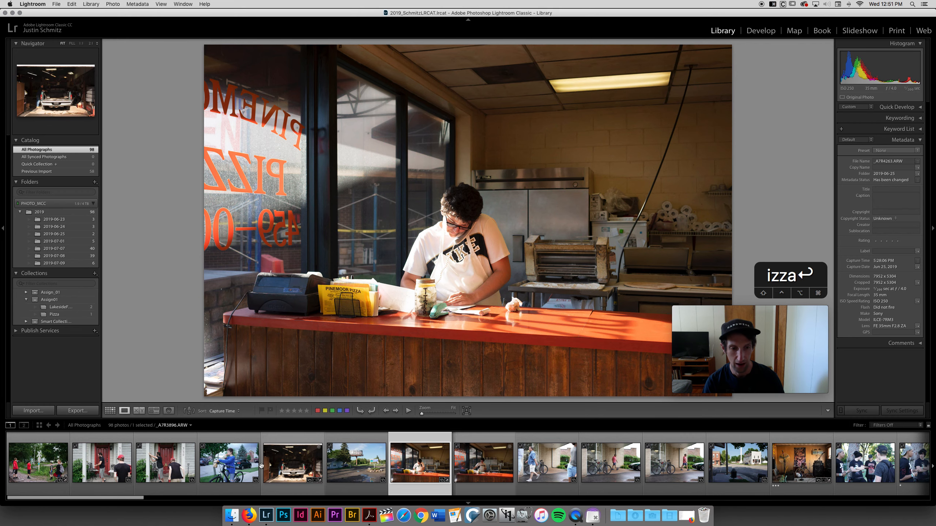
Select both photos of the two men on the red-door porch and add them to the Pizza collection
click(164, 457)
click(116, 459)
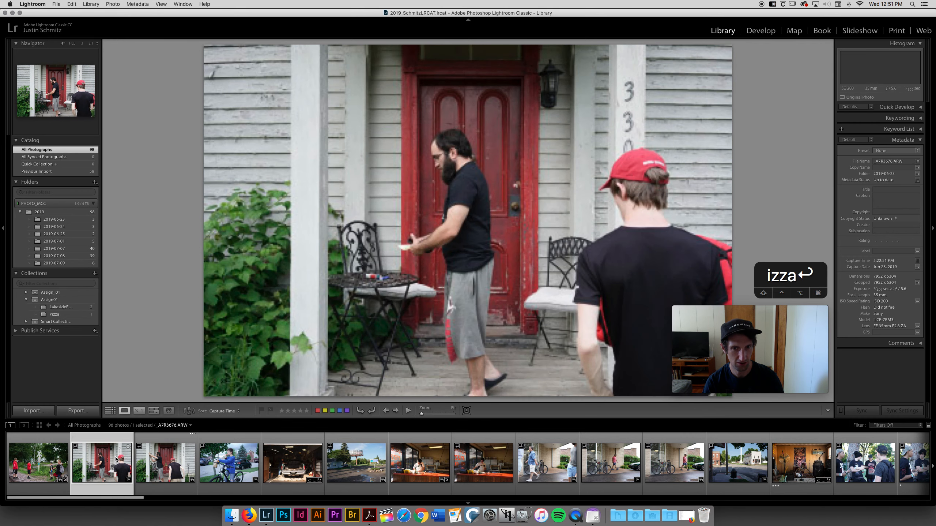
click(163, 467)
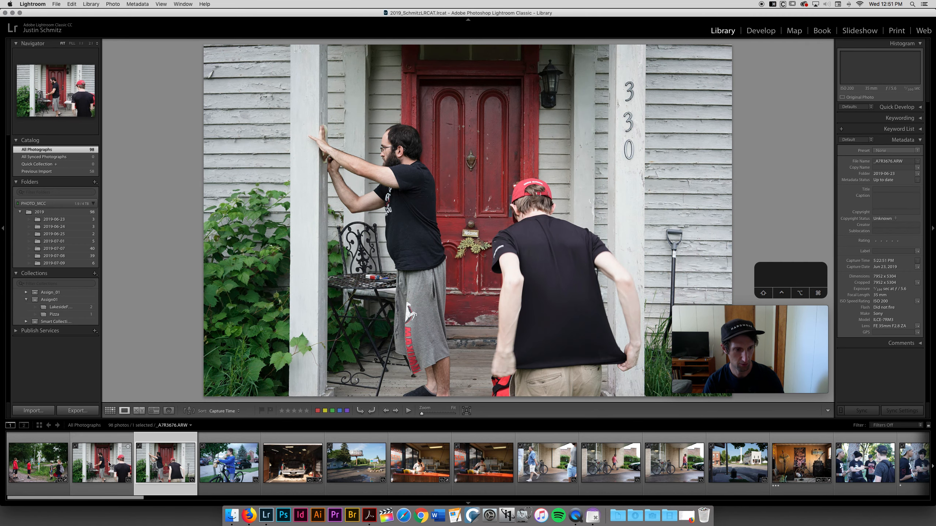
super+click(109, 465)
drag(110, 465, 56, 314)
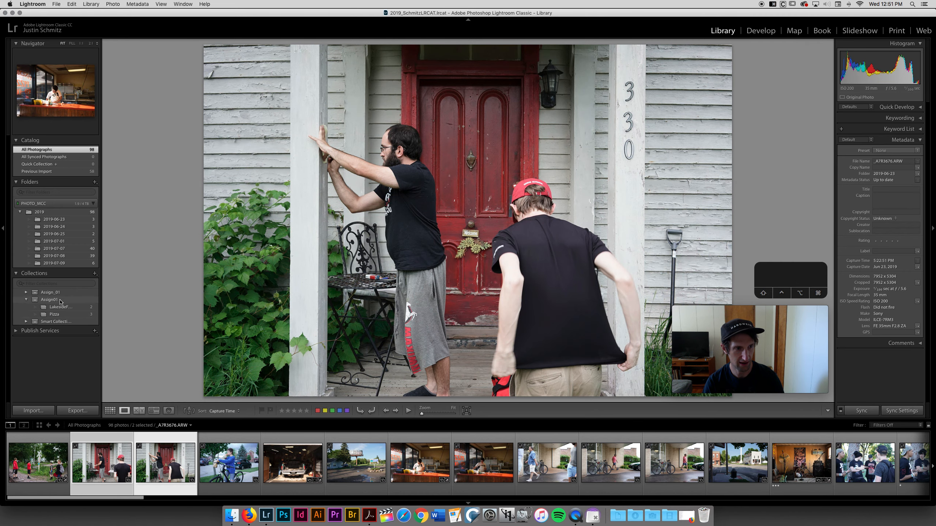
Review the contents of the Assign01 set and its two collections, and return to all photographs in Grid view
click(61, 301)
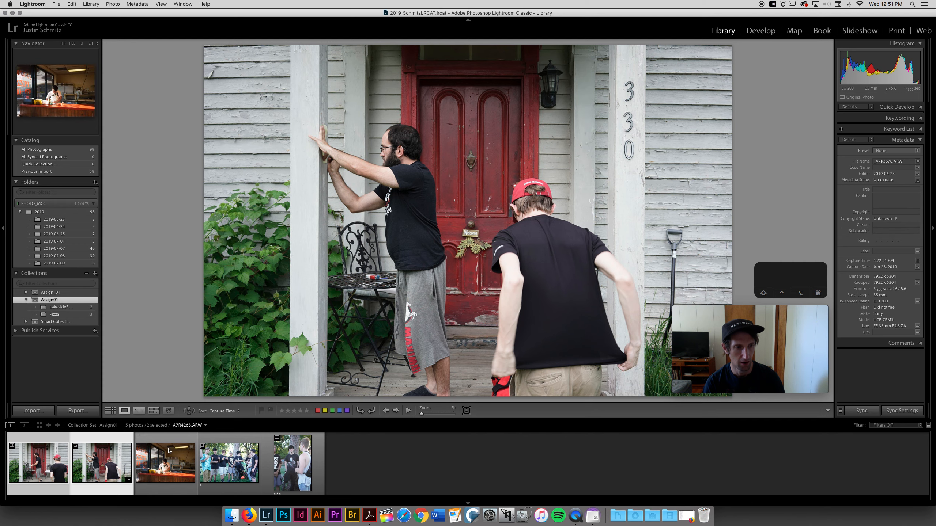
click(76, 308)
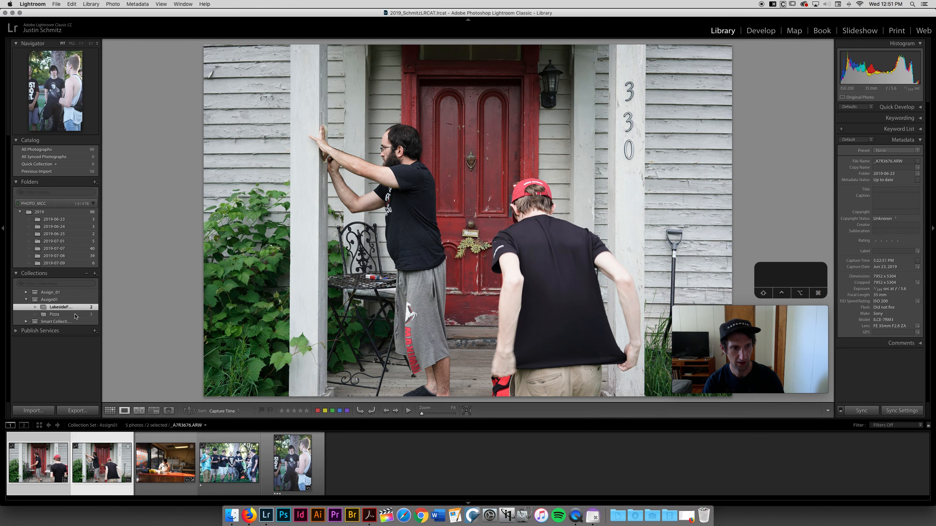
click(75, 315)
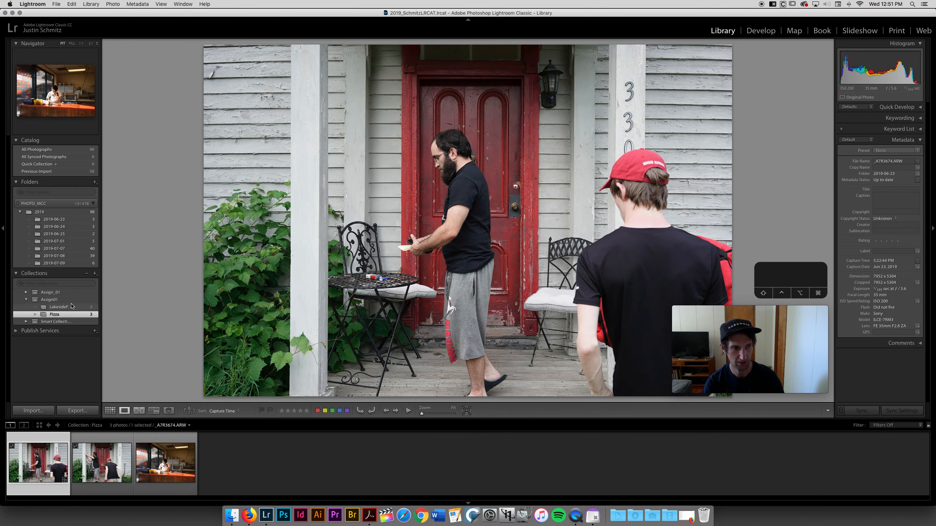
click(70, 301)
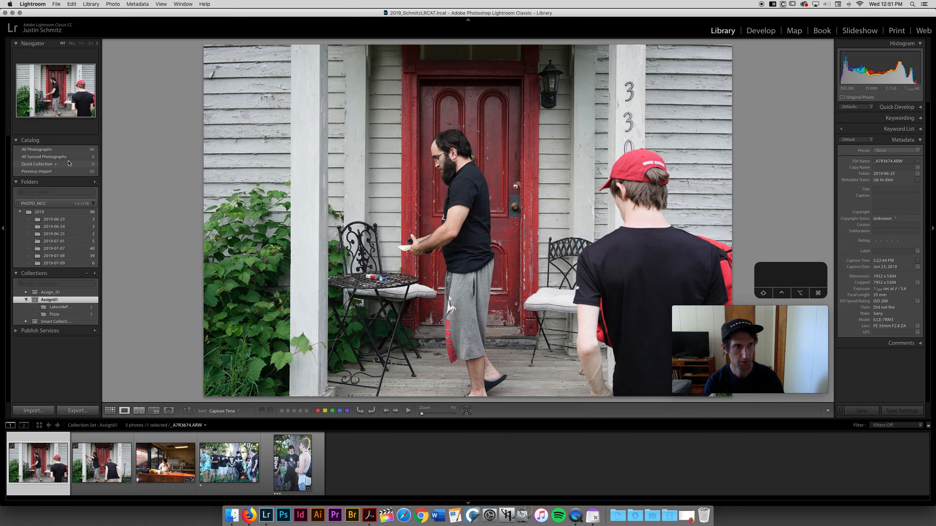
click(66, 149)
key(g)
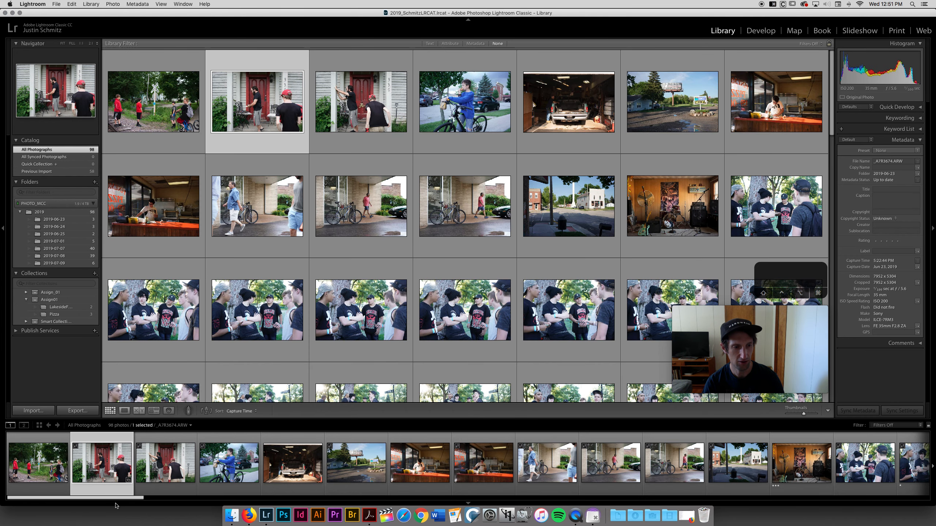
Create an empty collection named Marengo inside the Assign01 collection set
click(78, 299)
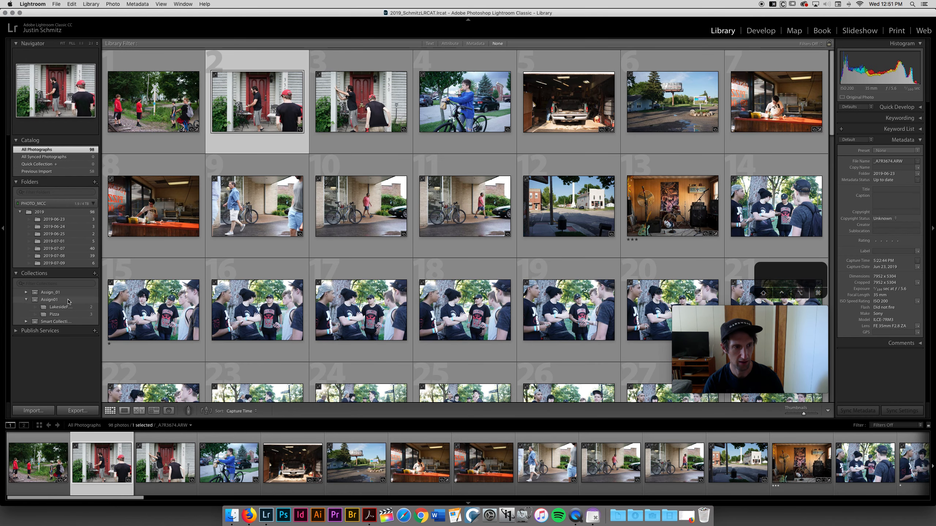
click(95, 273)
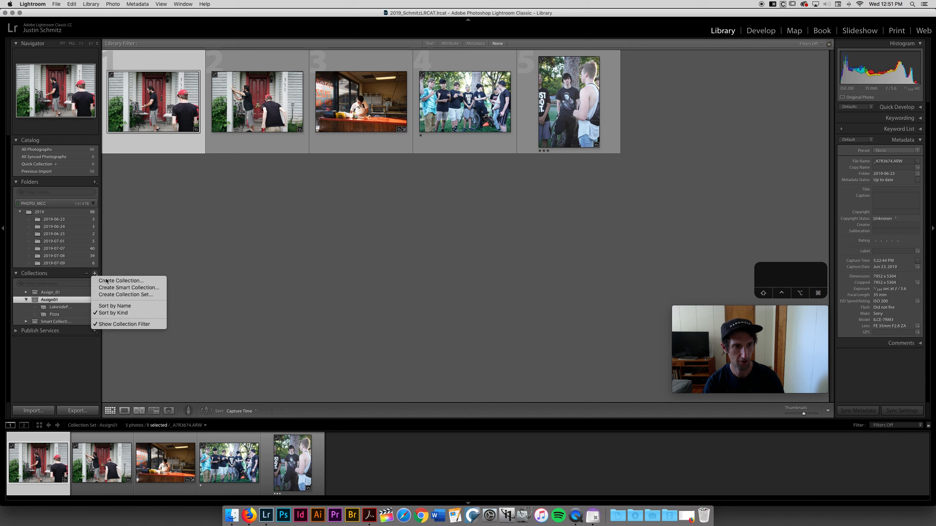
click(106, 281)
text(Marengo)
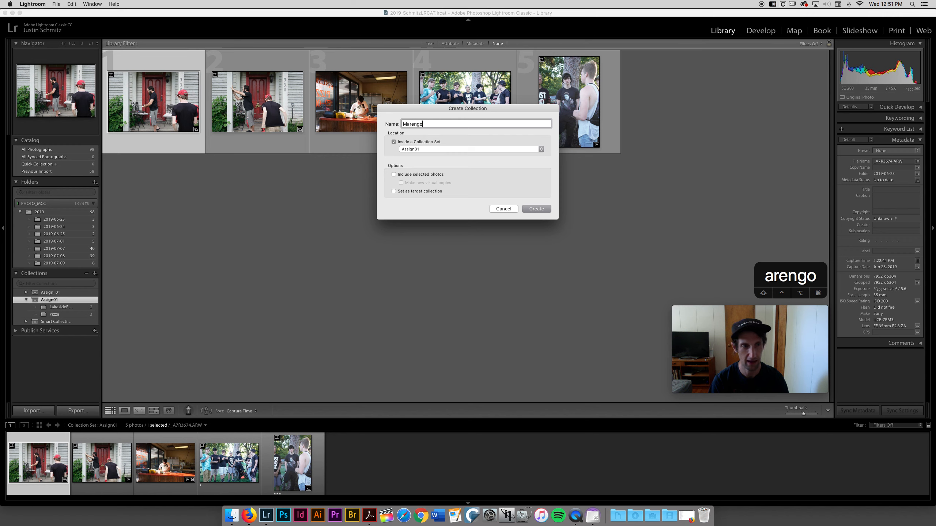
key(Return)
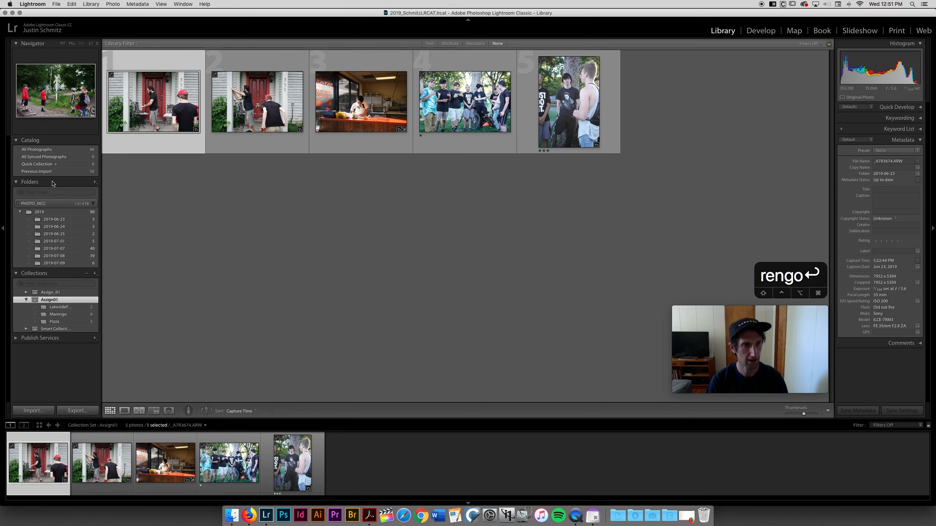
From all photographs, add the railroad crossing, boy on bicycle, garage pickup and roadside billboard photos to the Marengo collection
click(53, 150)
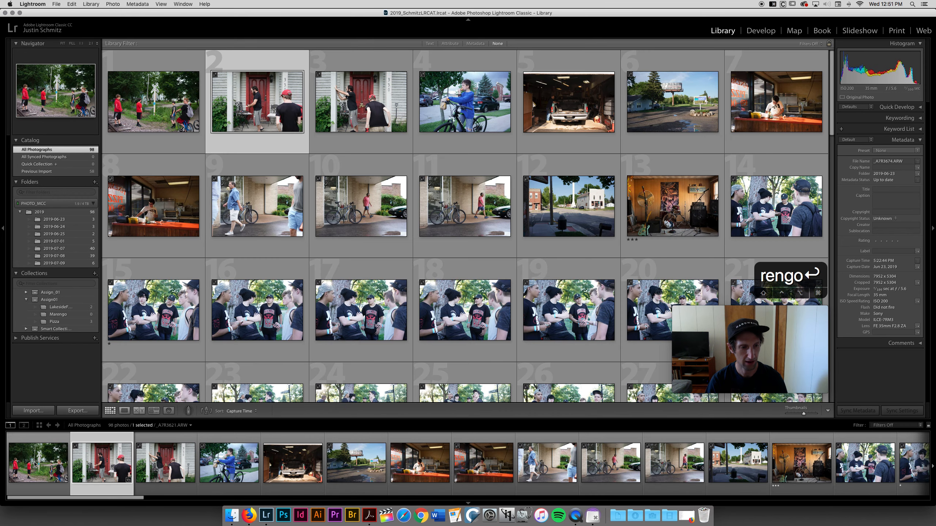
click(34, 464)
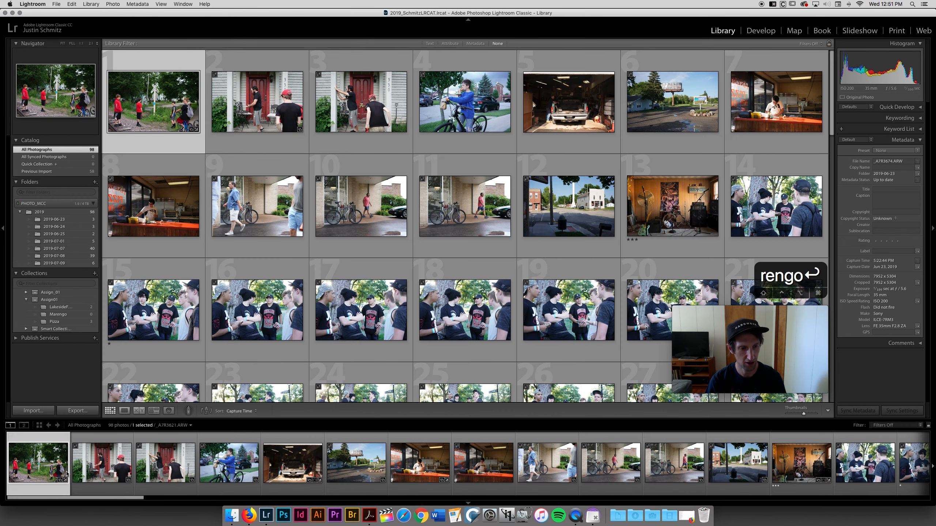
super+click(290, 471)
super+click(353, 462)
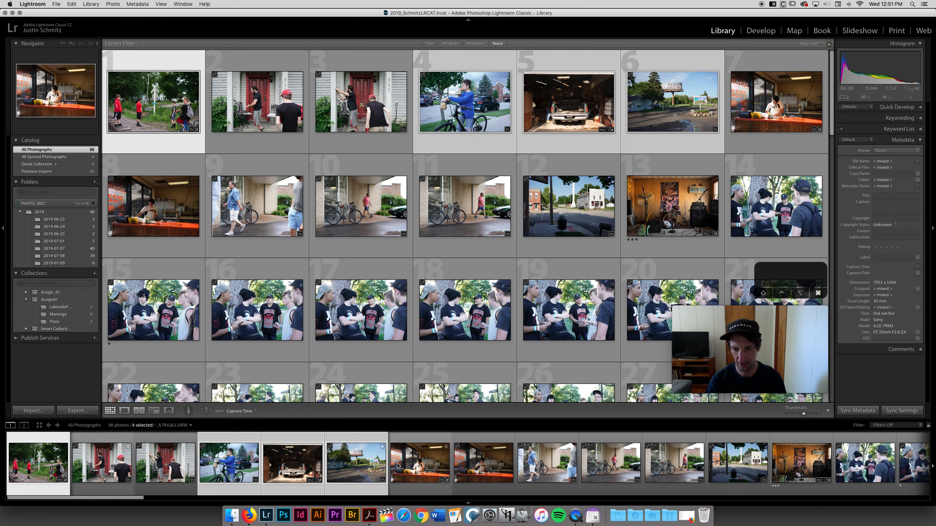
drag(222, 459, 66, 318)
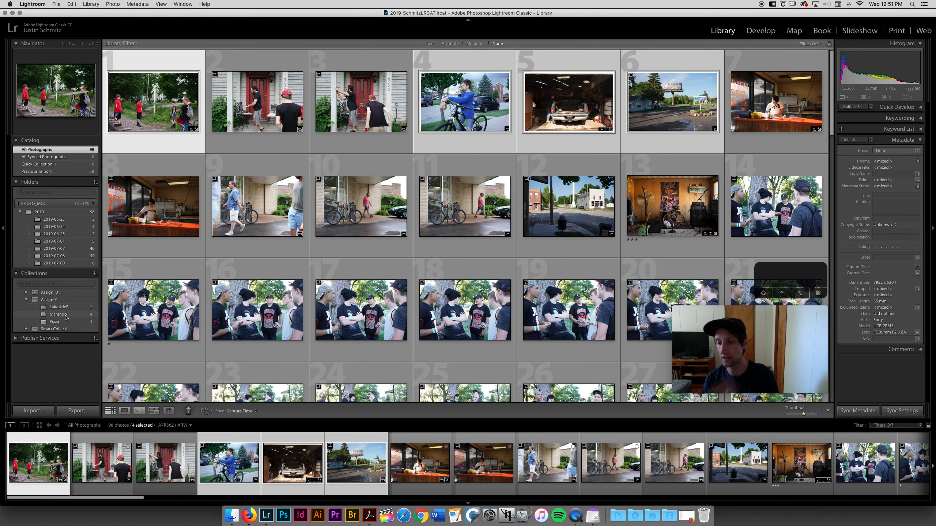
Open the Marengo collection and page through its photos in Loupe view
click(61, 314)
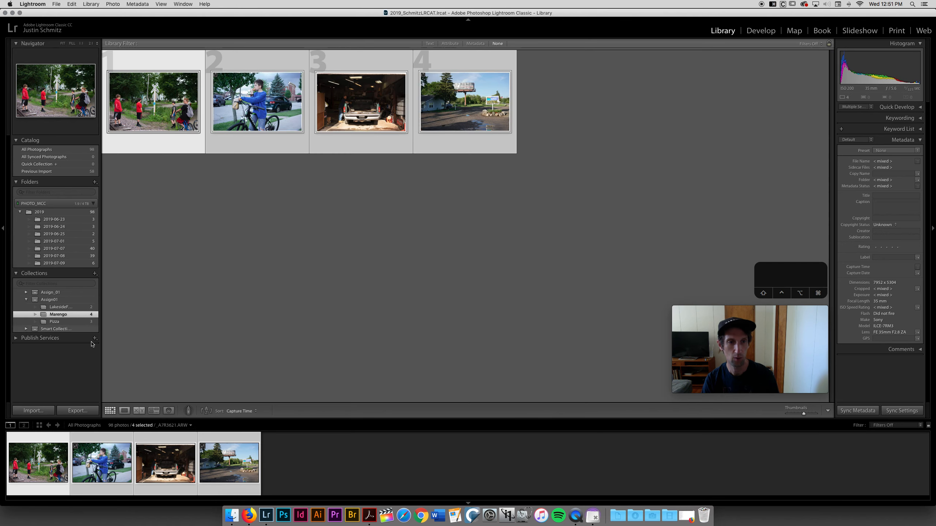
click(125, 411)
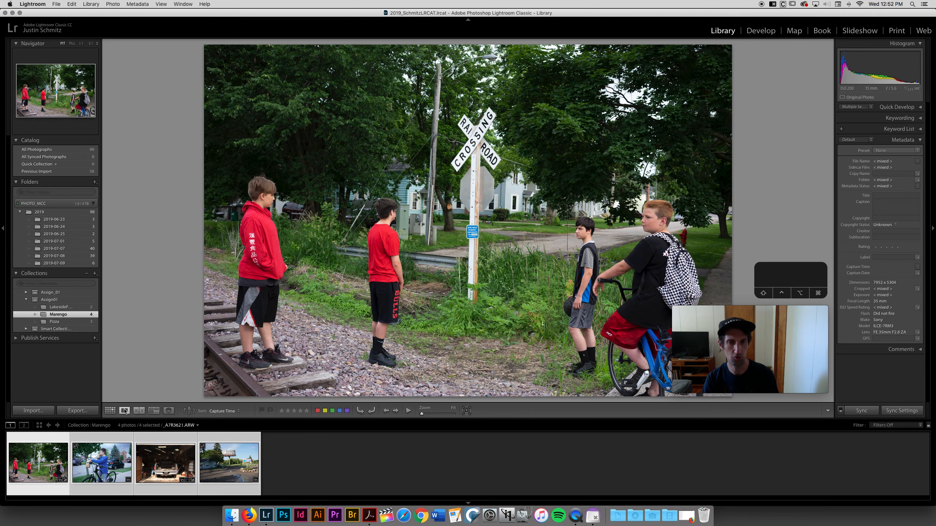
key(Right)
key(Right)
key(Right)
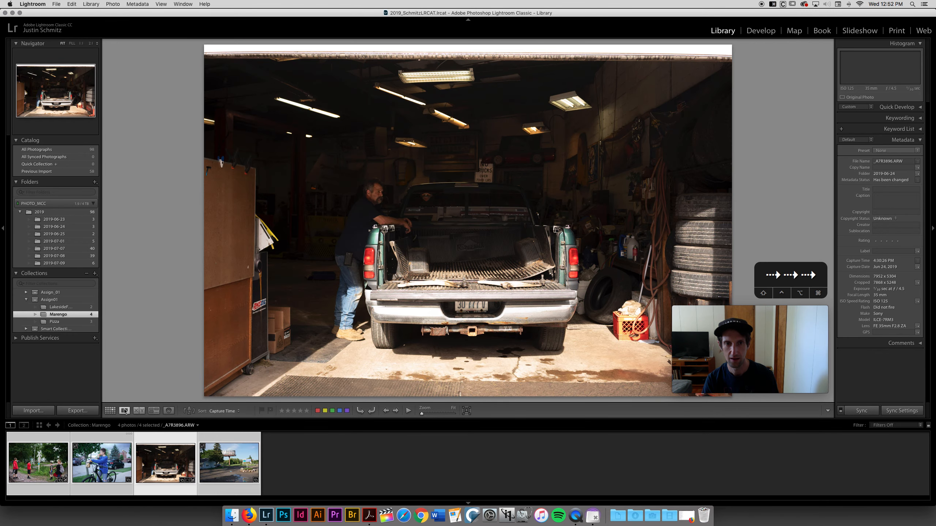